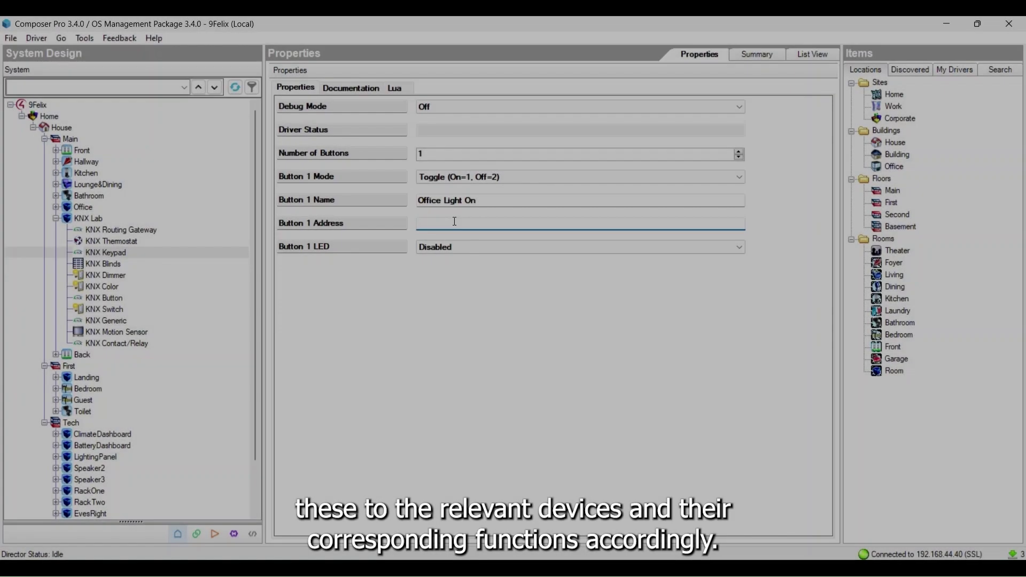
type("0")
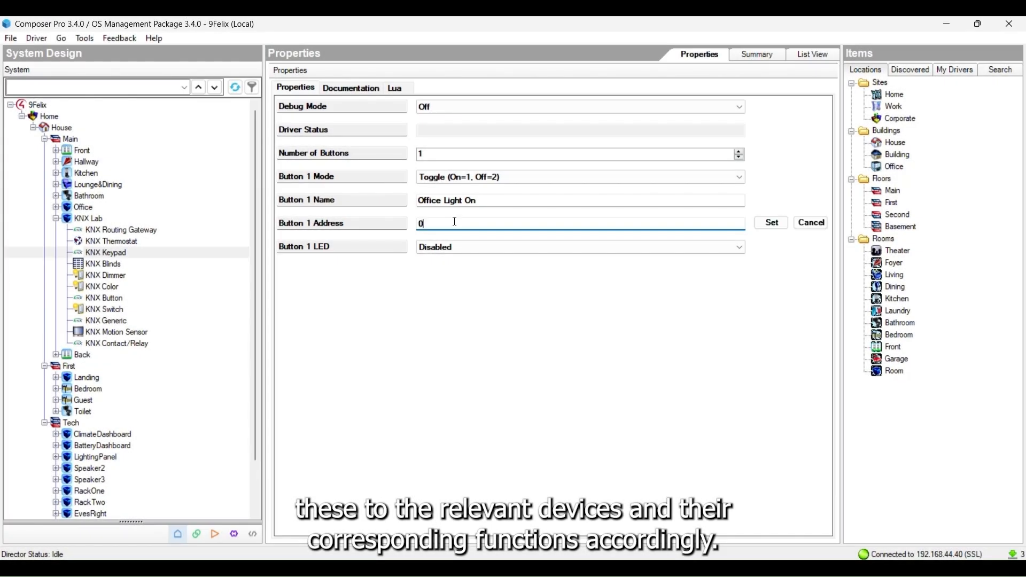
type("/0/1")
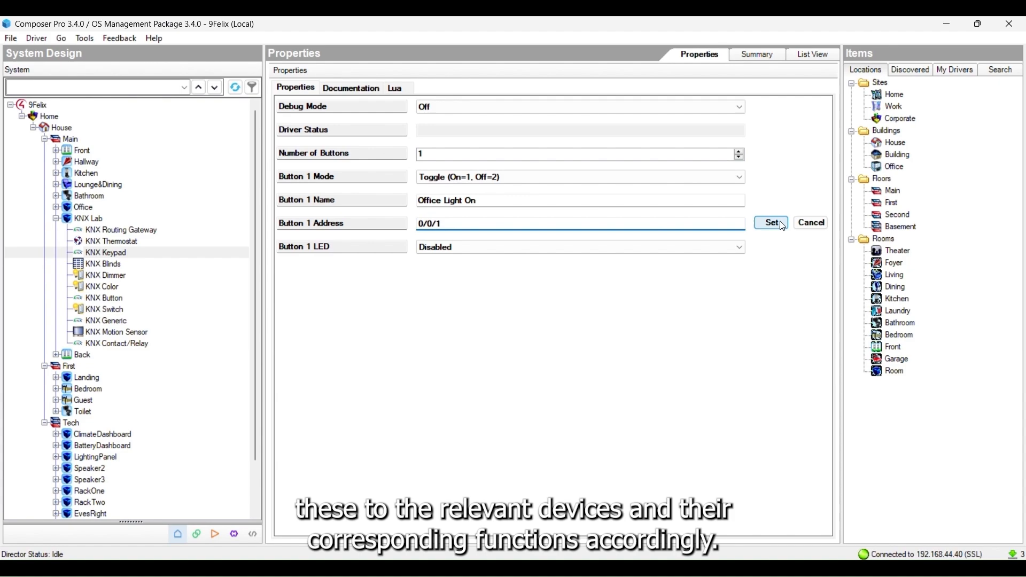